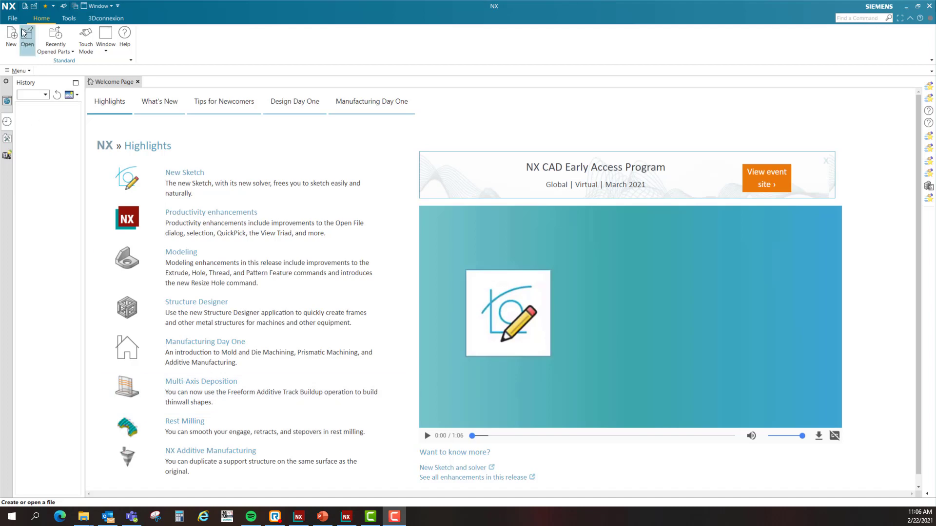
# Look through the sketch-related feature toggles in the file options without changing anything.
pyautogui.click(12, 19)
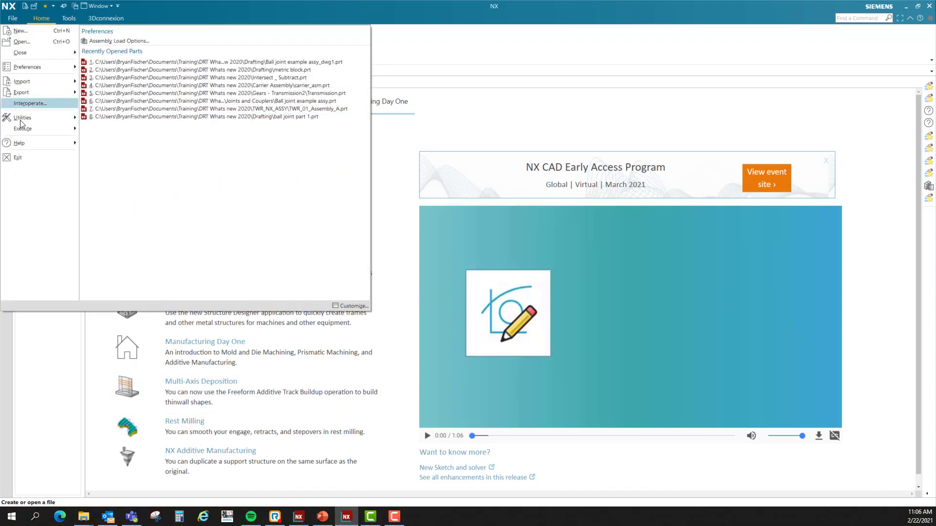
pyautogui.moveTo(69, 117)
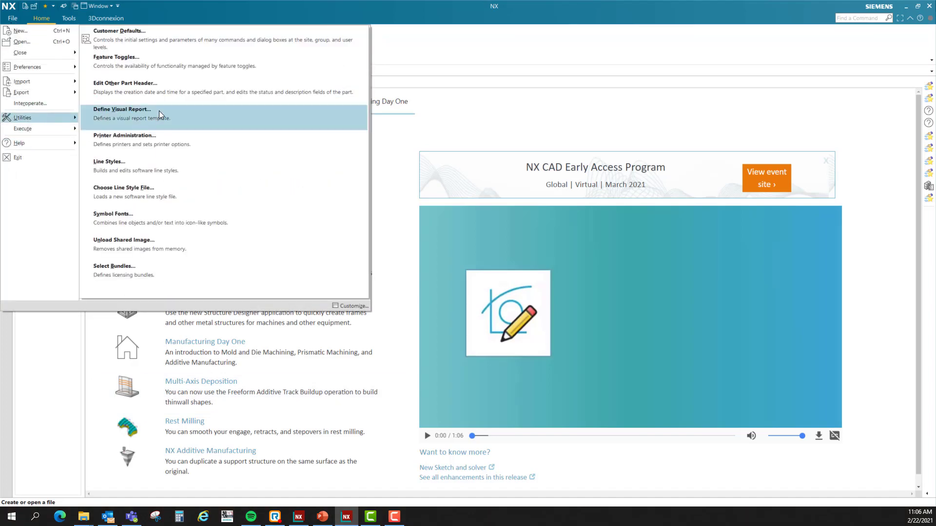
pyautogui.click(182, 65)
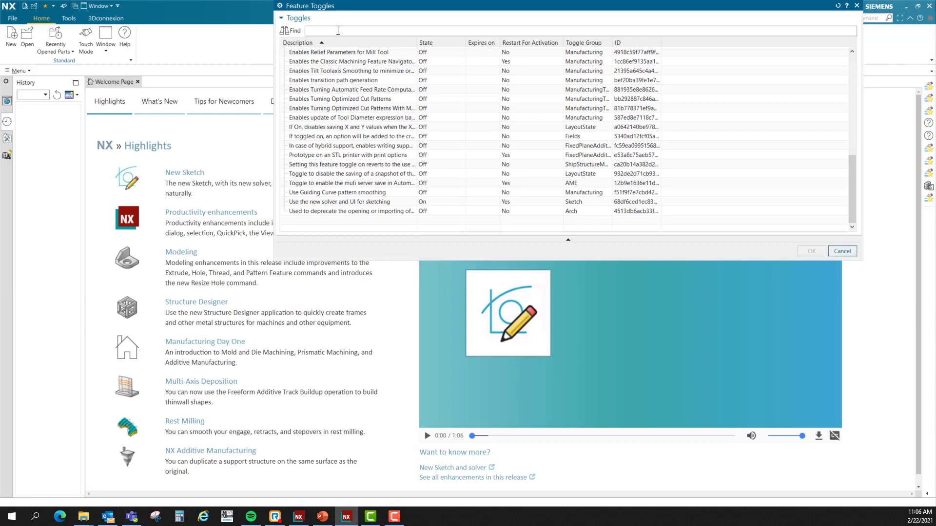
pyautogui.write('sketch')
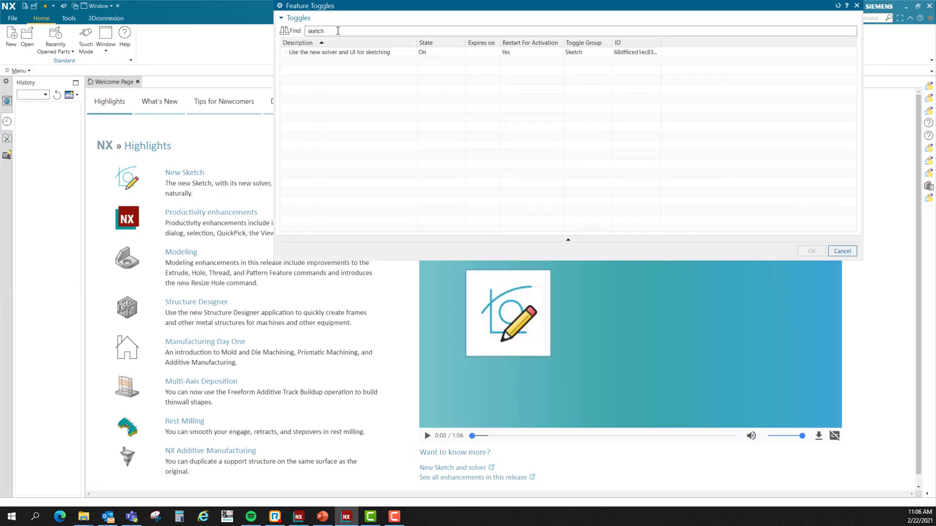
pyautogui.click(401, 54)
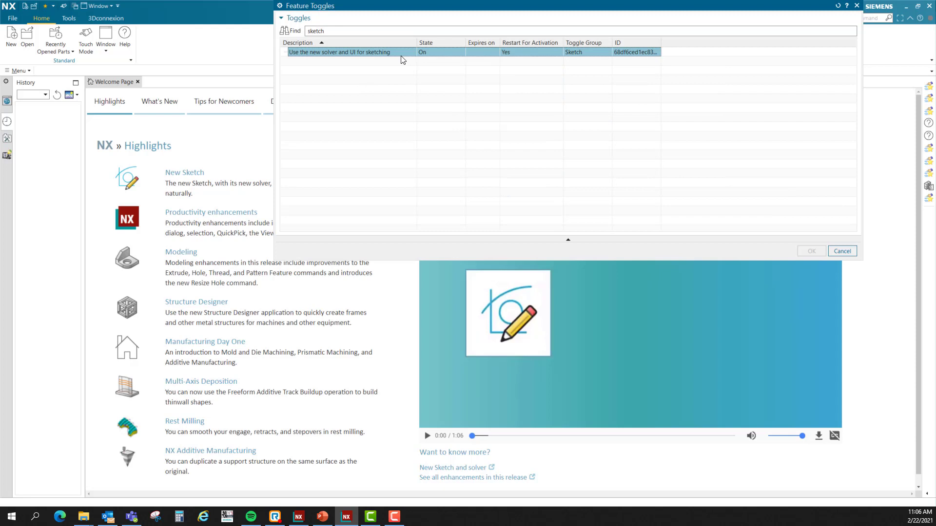
pyautogui.click(842, 251)
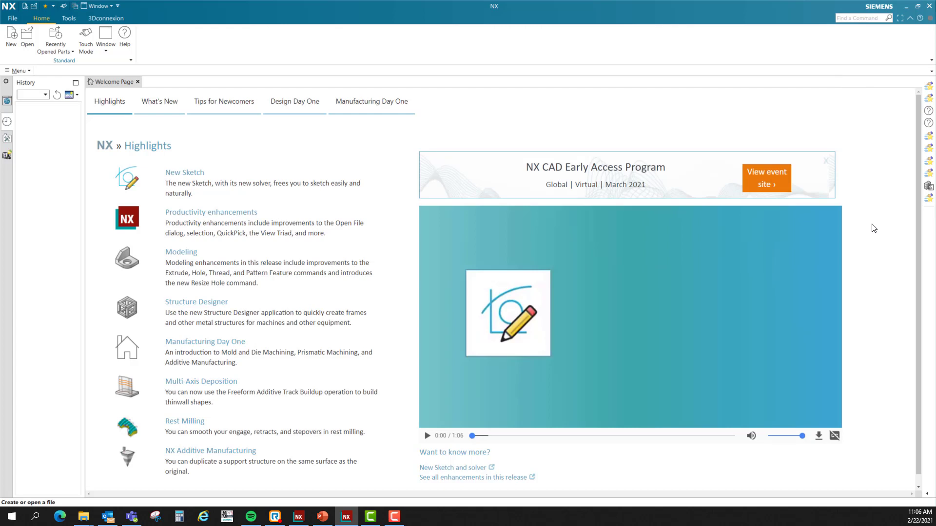
# In the model1.prt window, create a new sketch on the Top datum plane.
pyautogui.click(298, 516)
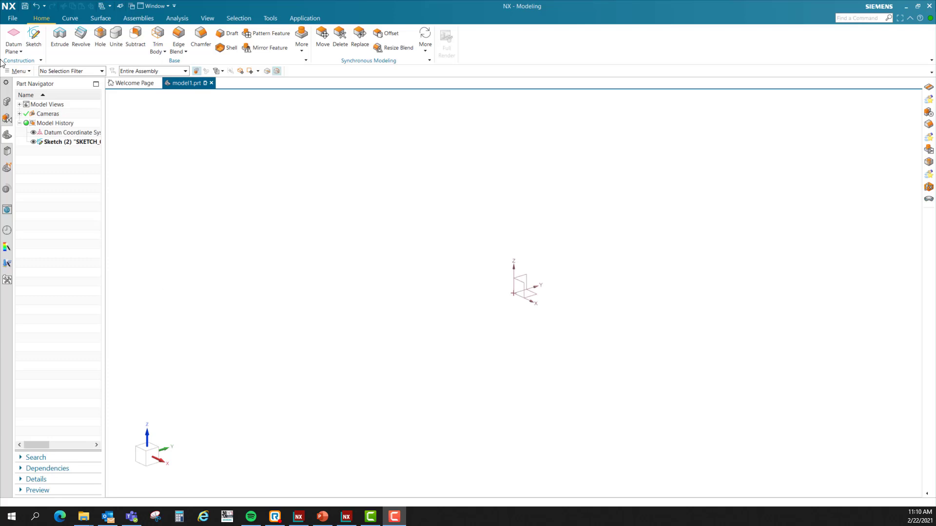
pyautogui.click(15, 36)
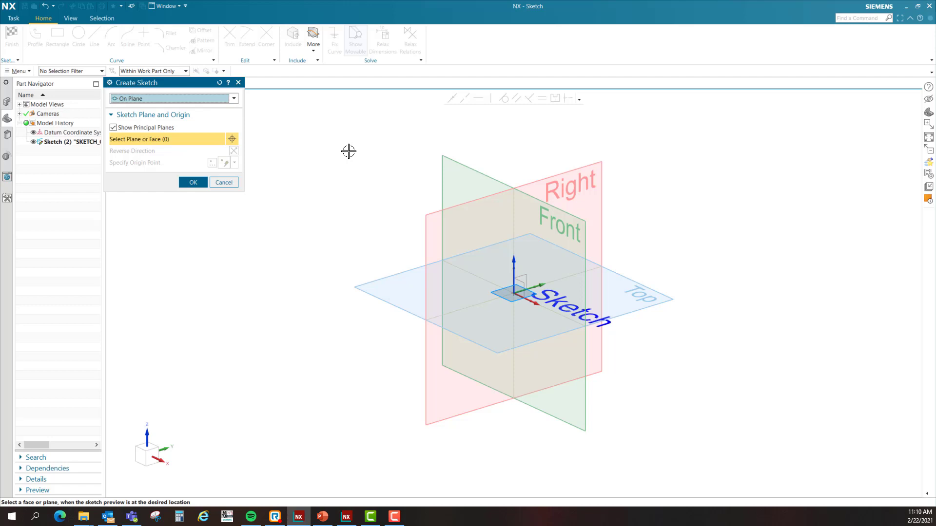
pyautogui.click(192, 183)
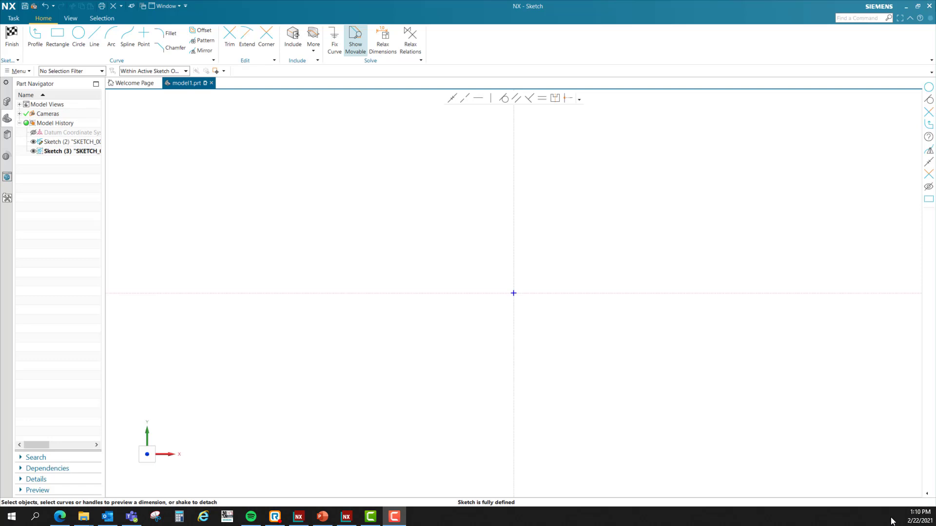
# Draw a large outer circle and a smaller inner circle, both centred on the sketch origin.
pyautogui.click(78, 35)
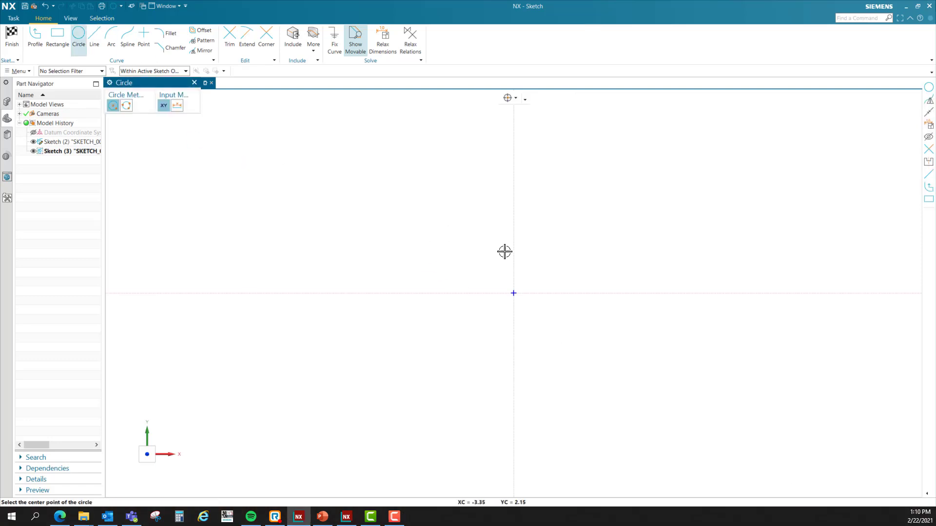
pyautogui.click(514, 294)
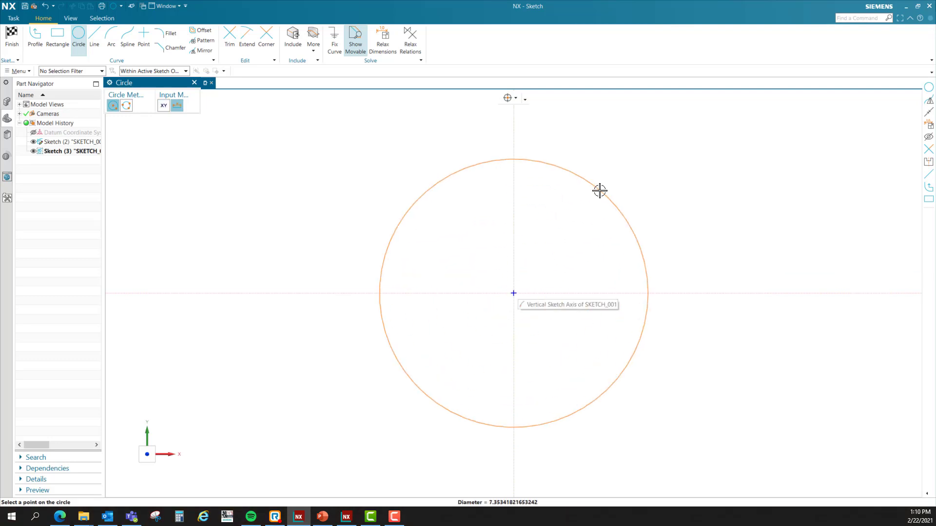
pyautogui.click(599, 191)
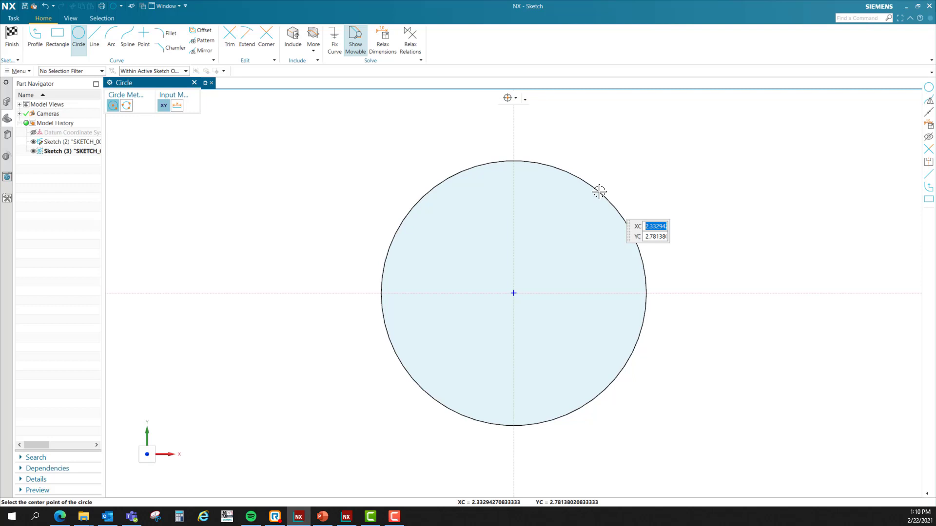
pyautogui.click(513, 293)
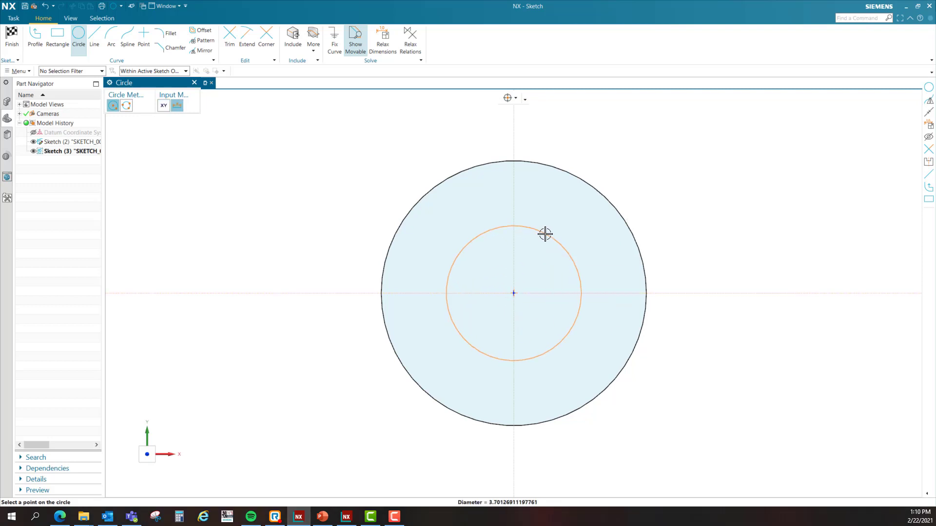
pyautogui.click(544, 235)
pyautogui.press('Escape')
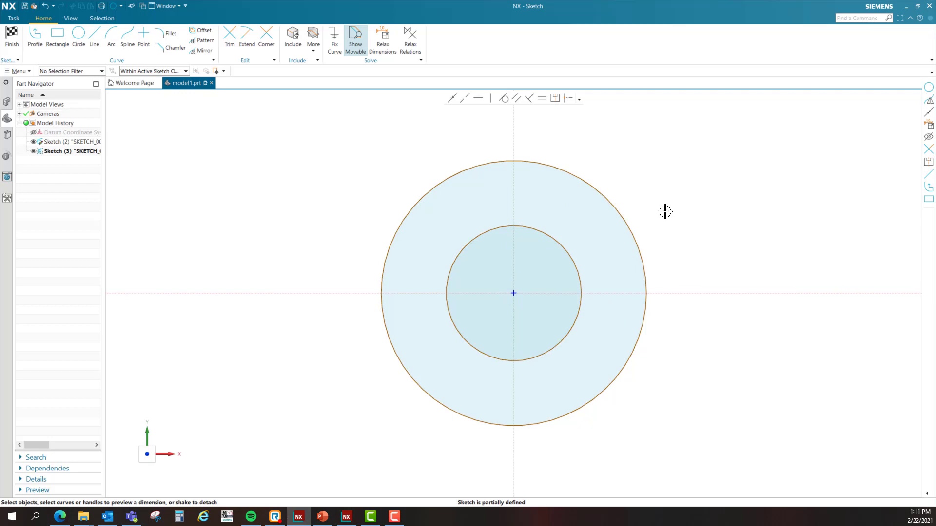
# Set the outer circle's diameter to 30, scaling the whole sketch to match.
pyautogui.click(630, 220)
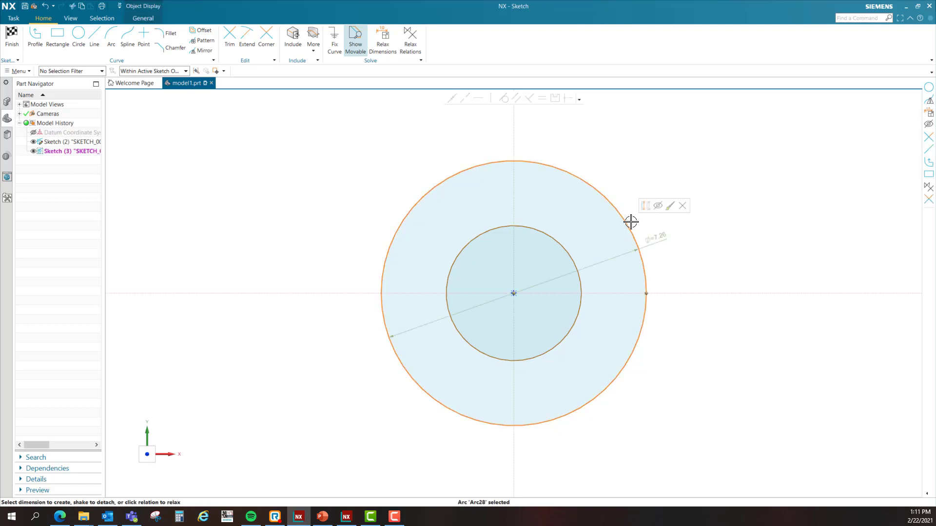
pyautogui.scroll(-5, 633, 222)
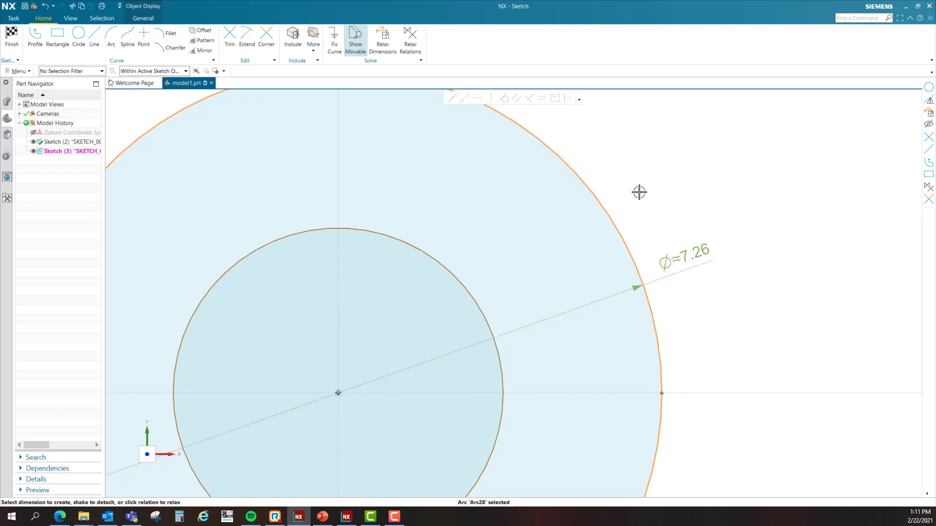
pyautogui.scroll(3, 730, 199)
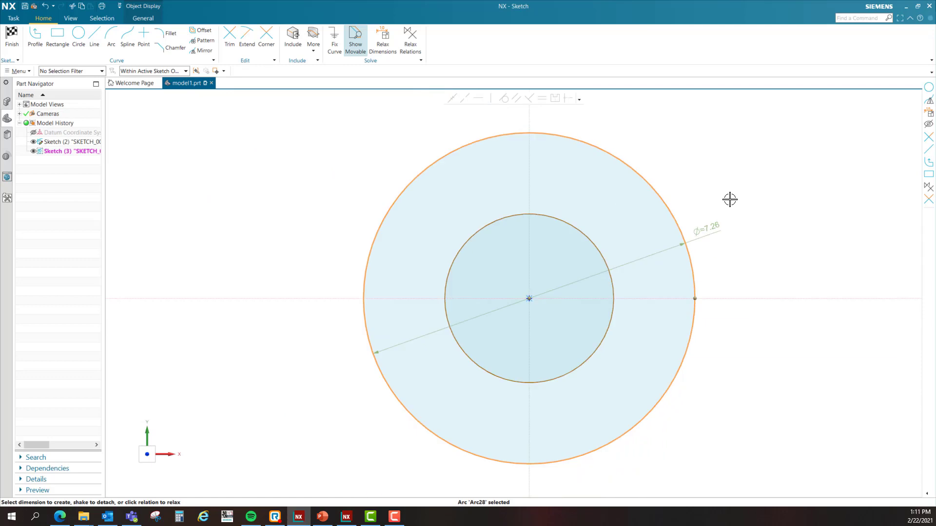
pyautogui.doubleClick(711, 232)
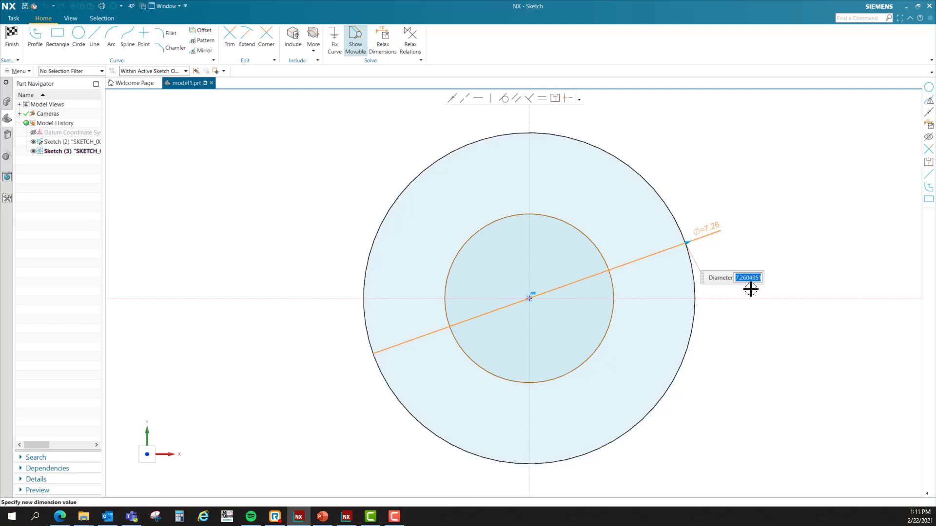
pyautogui.write('30')
pyautogui.press('Return')
pyautogui.click(417, 271)
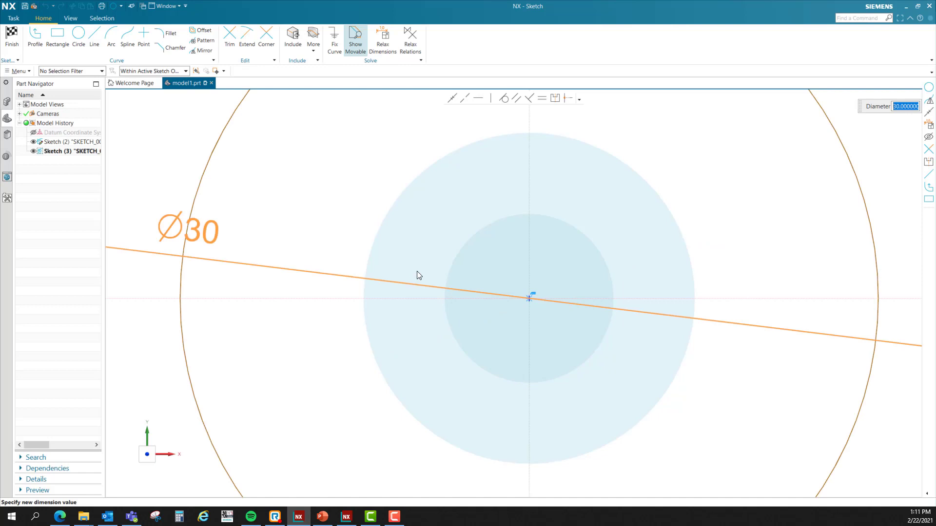
pyautogui.scroll(-10, 419, 273)
pyautogui.scroll(2, 459, 267)
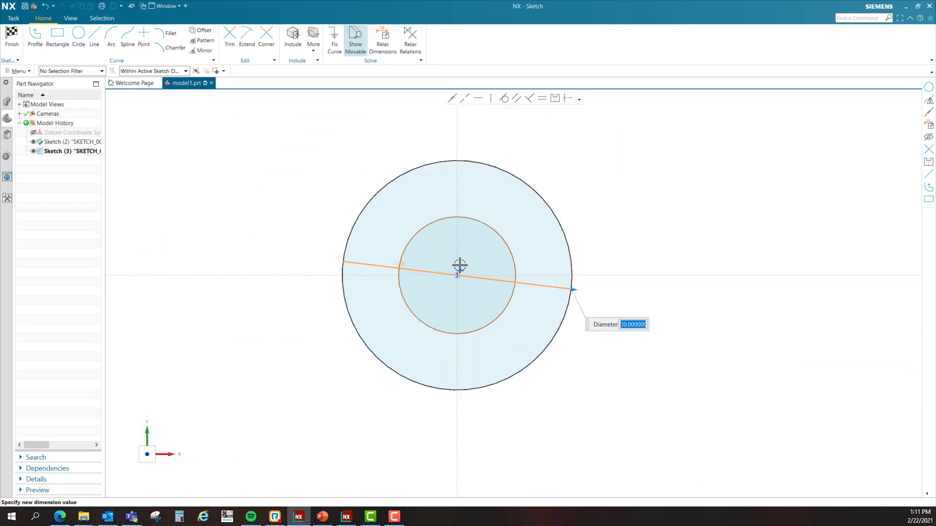
pyautogui.scroll(1, 460, 265)
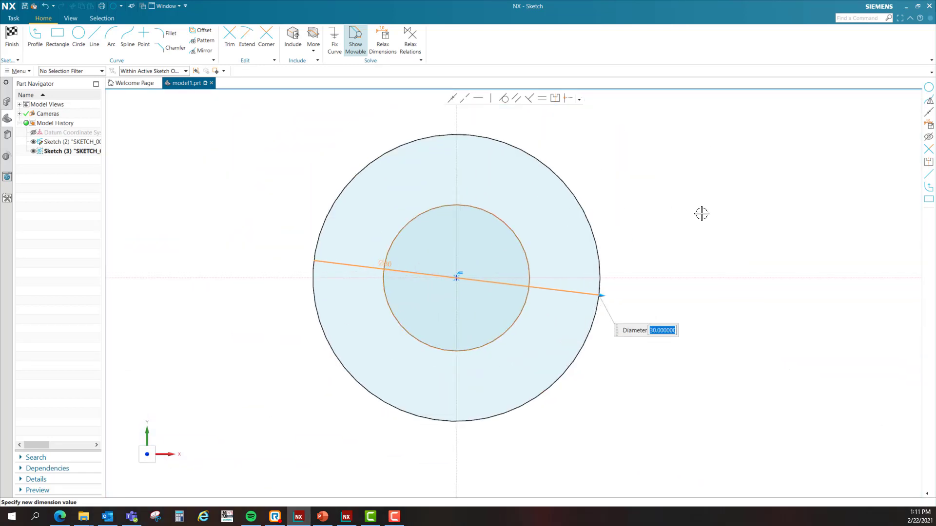
pyautogui.press('Escape')
# Dimension the inner circle's diameter to 15.
pyautogui.click(521, 239)
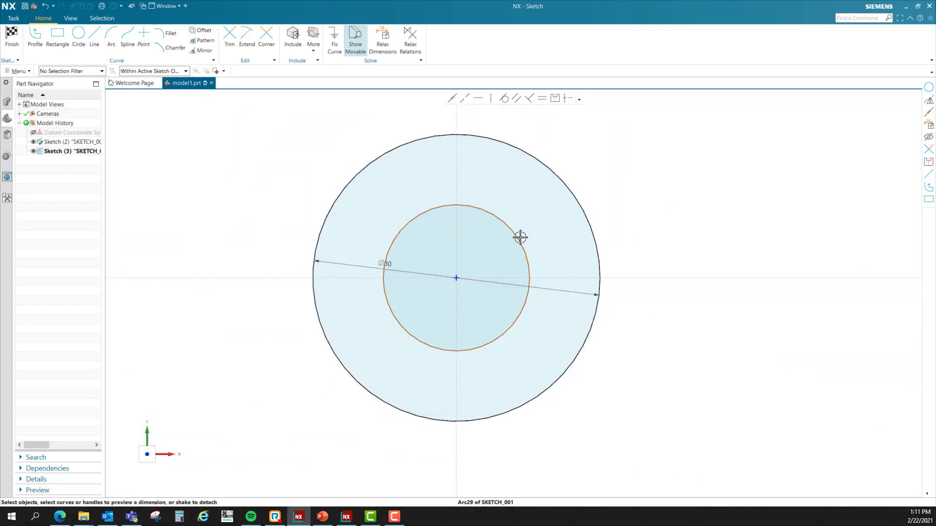
pyautogui.click(552, 242)
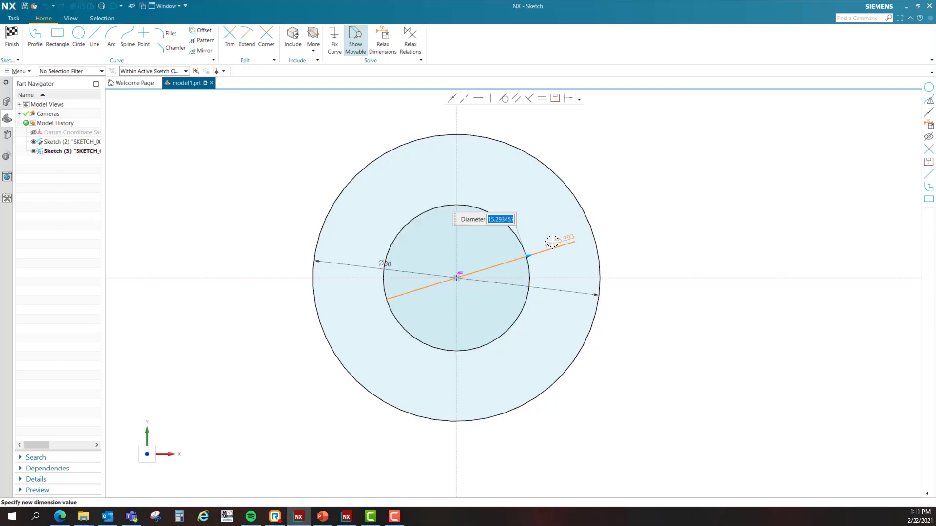
pyautogui.write('15')
pyautogui.press('Return')
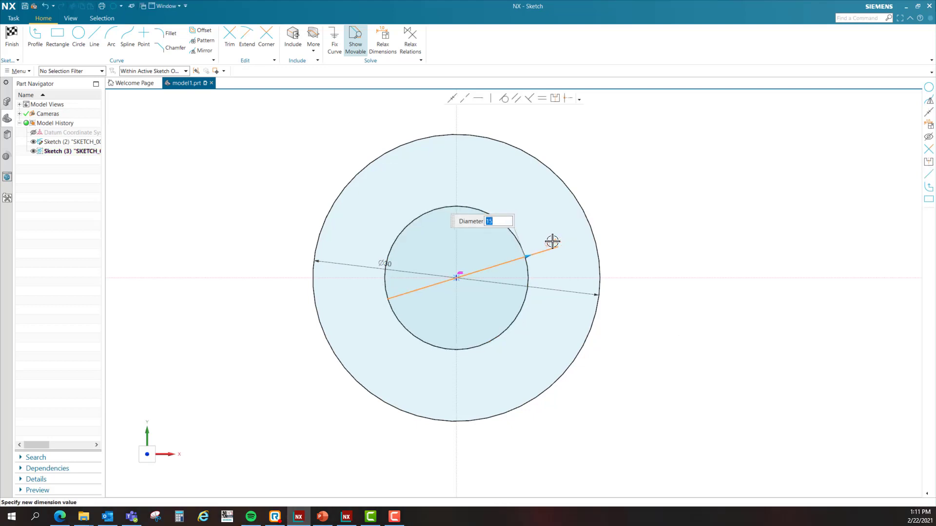
pyautogui.click(634, 238)
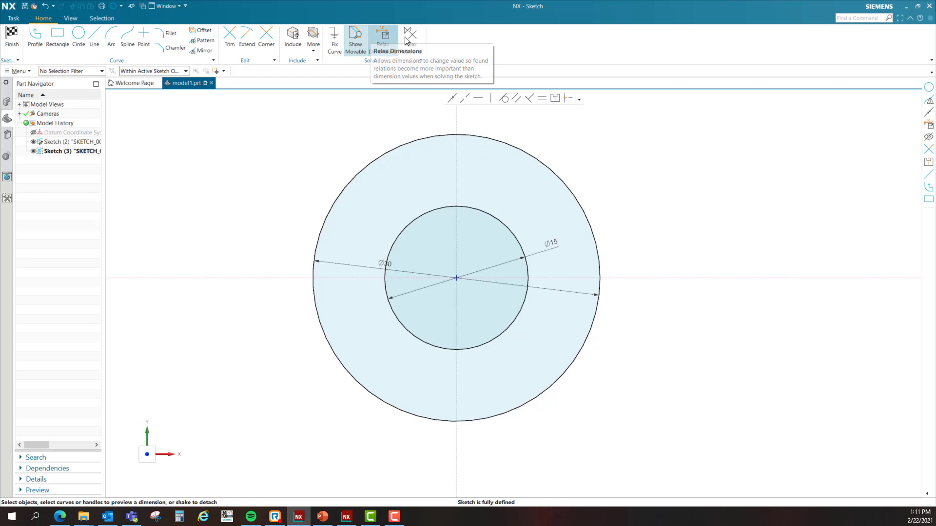
# Start the Circle command again for a new circle.
pyautogui.click(78, 34)
# Draw two concentric lug circles to the left of the main circles.
pyautogui.click(234, 279)
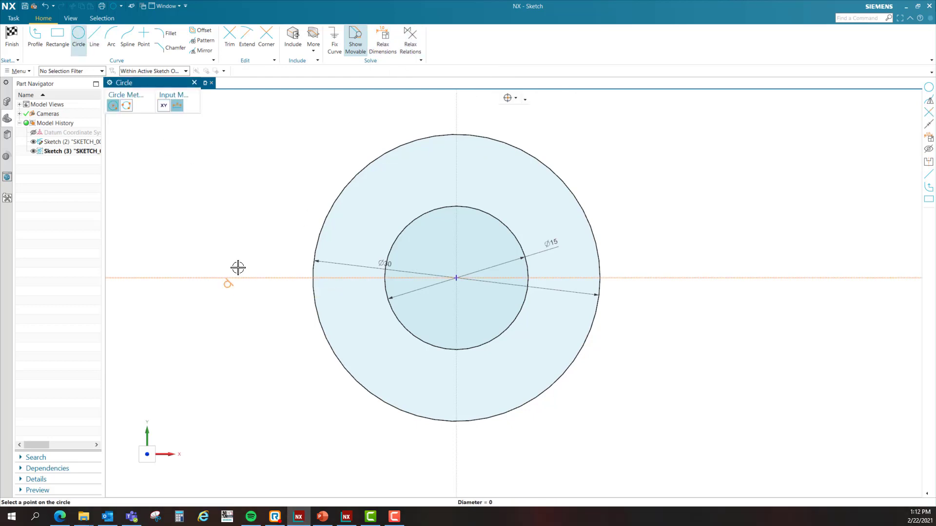
pyautogui.click(240, 263)
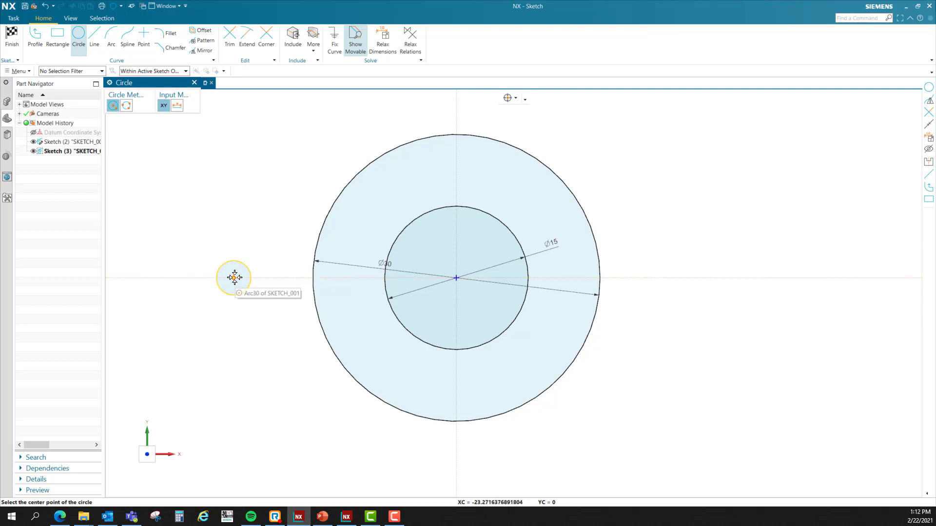
pyautogui.click(234, 278)
pyautogui.click(258, 245)
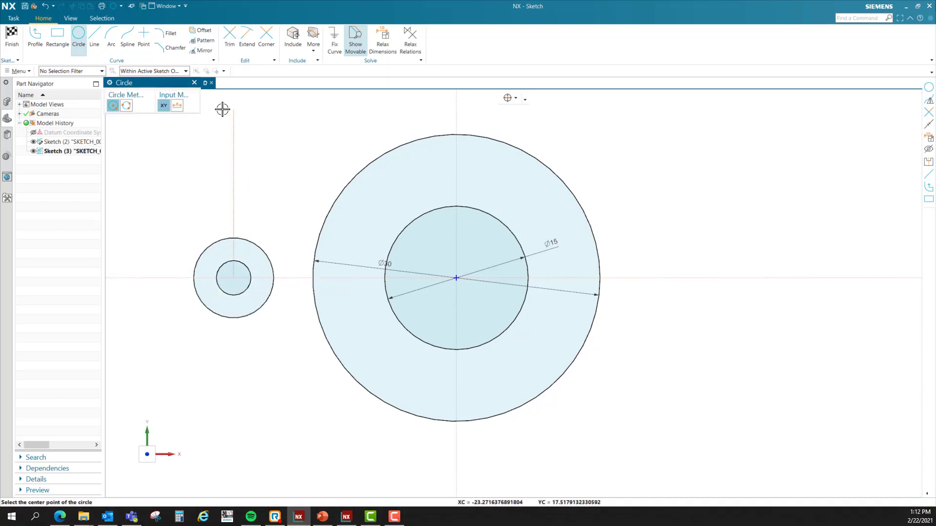
pyautogui.click(194, 82)
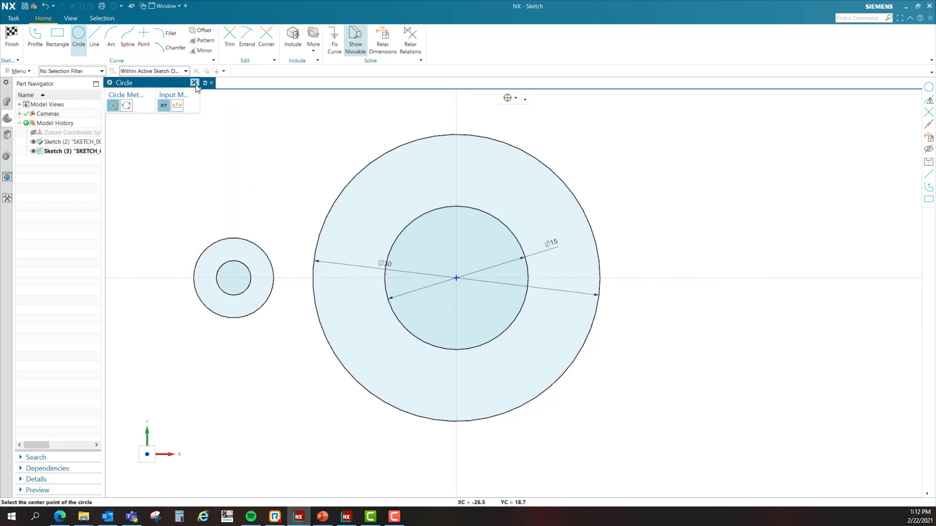
# Dimension the lug circles to Ø8 outer and Ø5 inner.
pyautogui.click(257, 247)
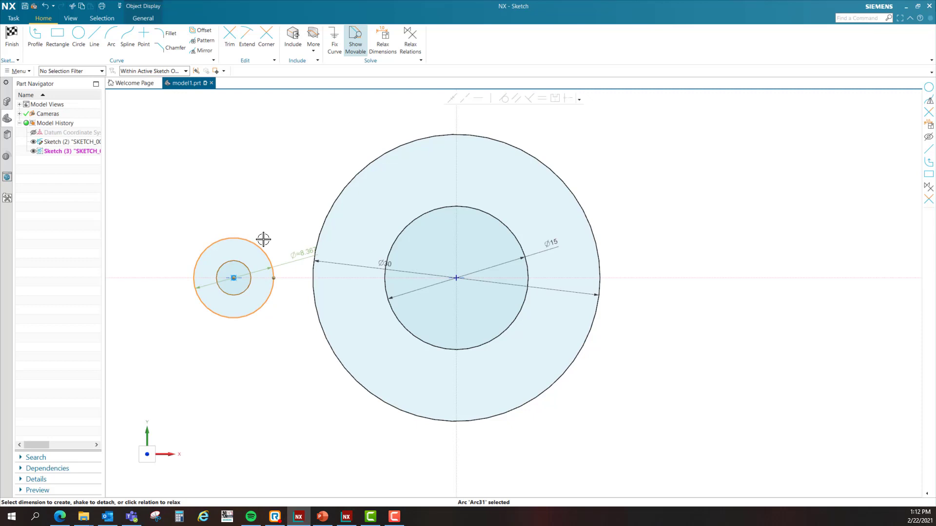
pyautogui.click(303, 255)
pyautogui.write('8')
pyautogui.press('Return')
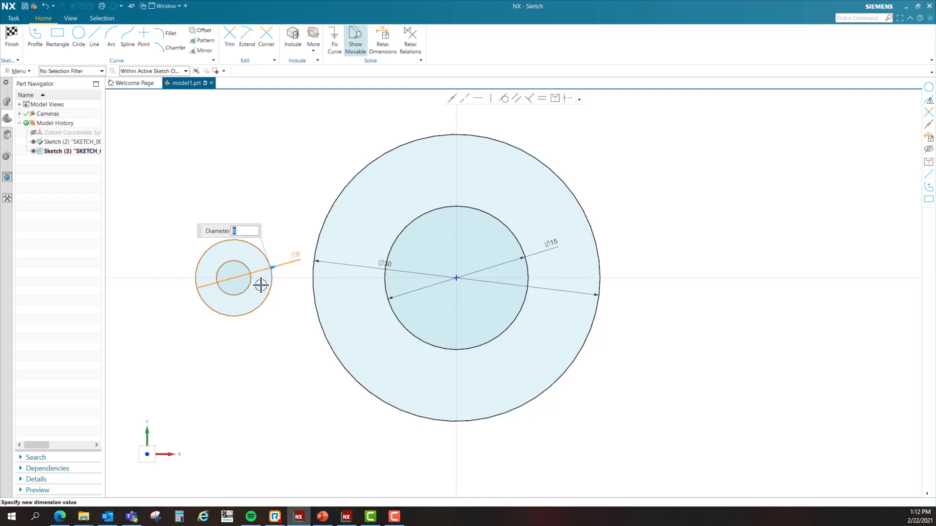
pyautogui.click(246, 263)
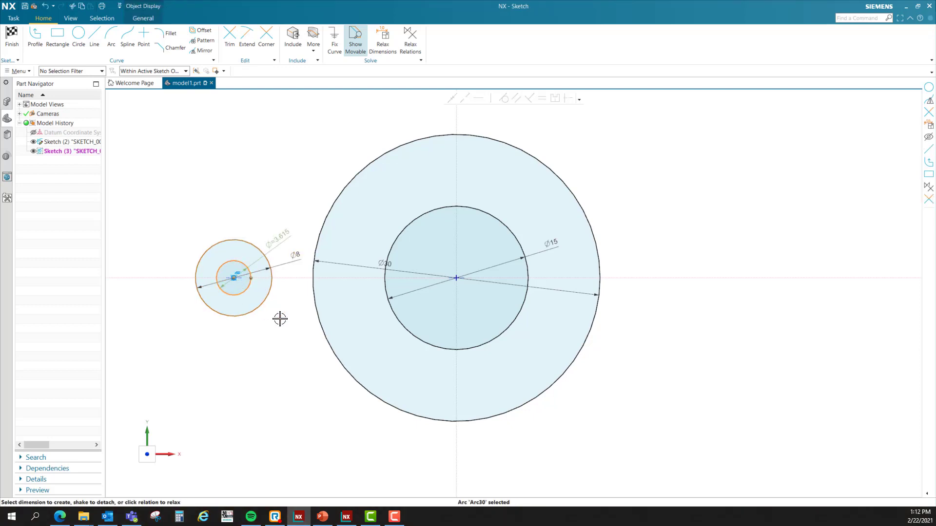
pyautogui.click(288, 241)
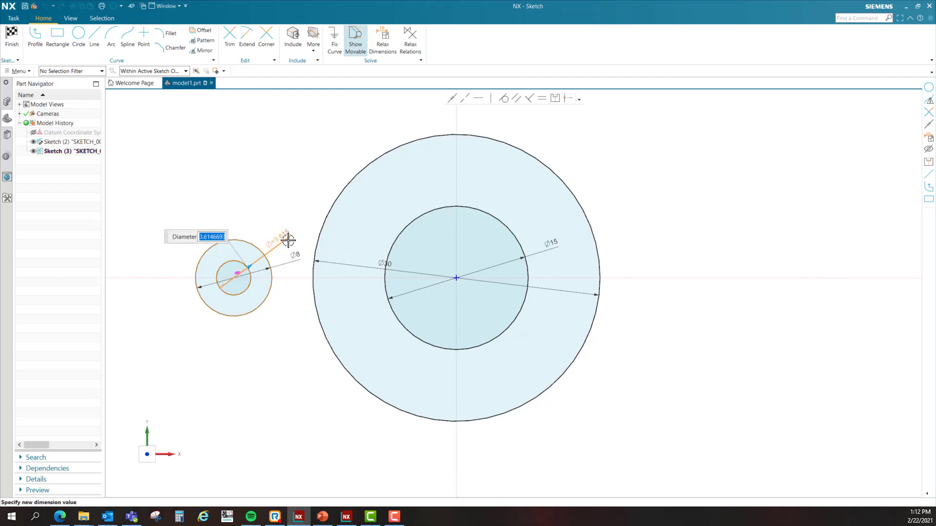
pyautogui.write('5')
pyautogui.press('Return')
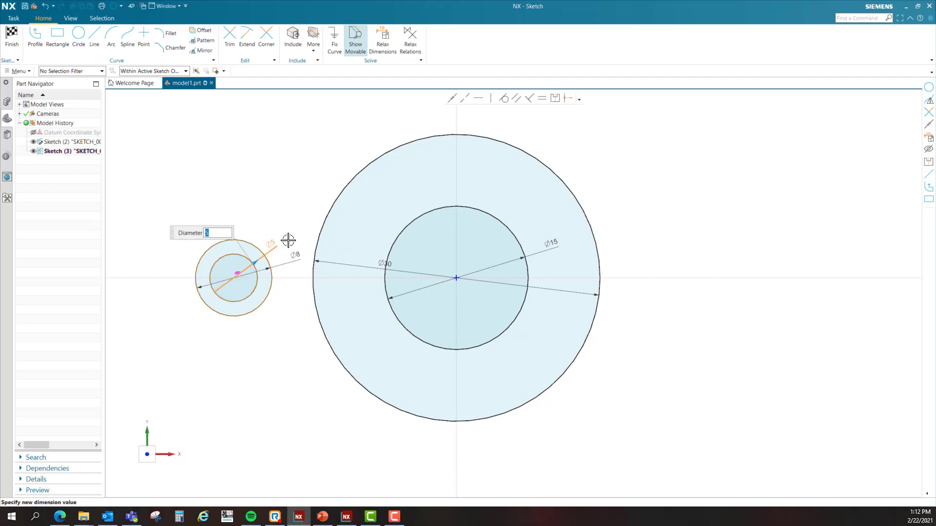
pyautogui.press('Escape')
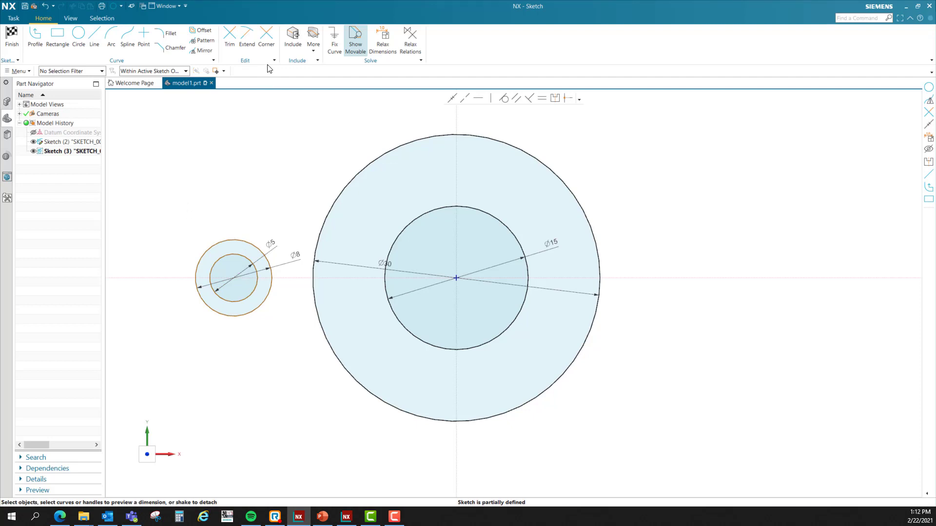
# Mirror both lug circles to the right side about the vertical axis.
pyautogui.click(202, 50)
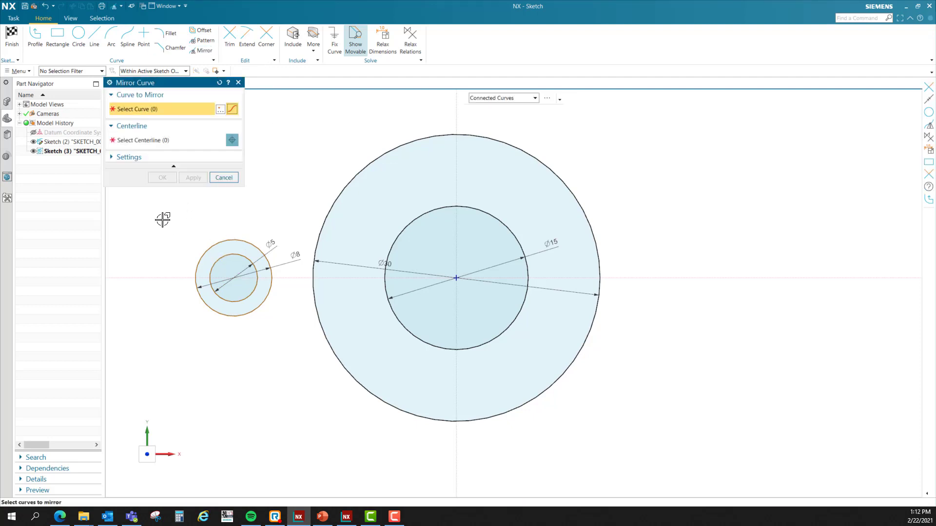
pyautogui.moveTo(163, 219); pyautogui.dragTo(302, 379)
pyautogui.middleClick(332, 287)
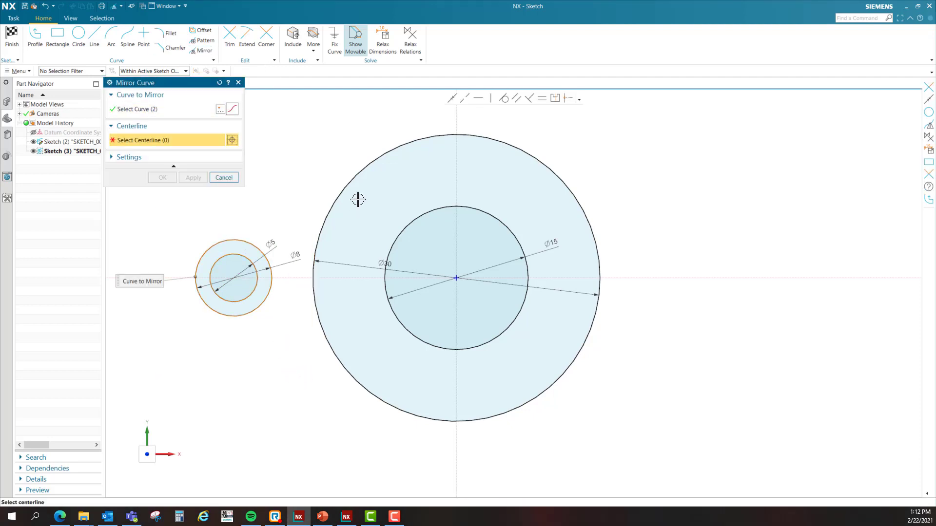
pyautogui.click(448, 128)
pyautogui.click(165, 177)
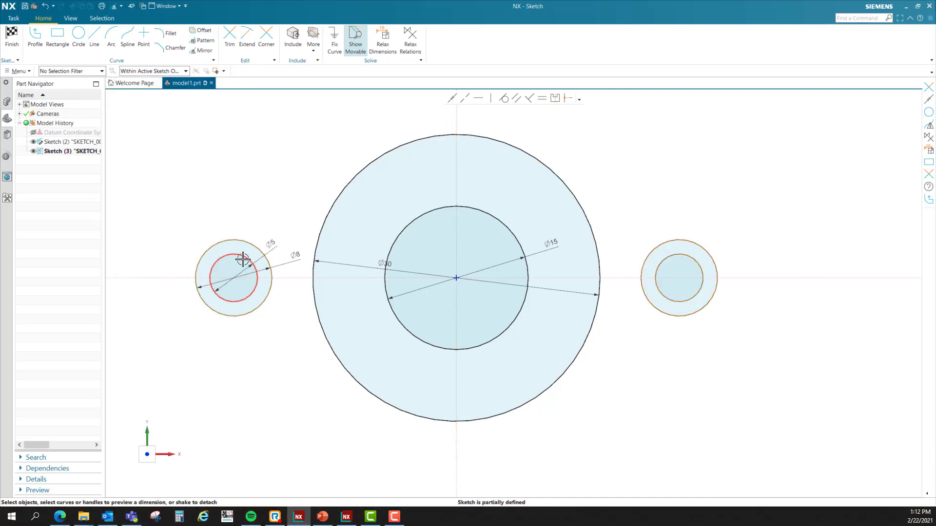
# Set the distance between the left and right lug centres to 28.
pyautogui.click(234, 277)
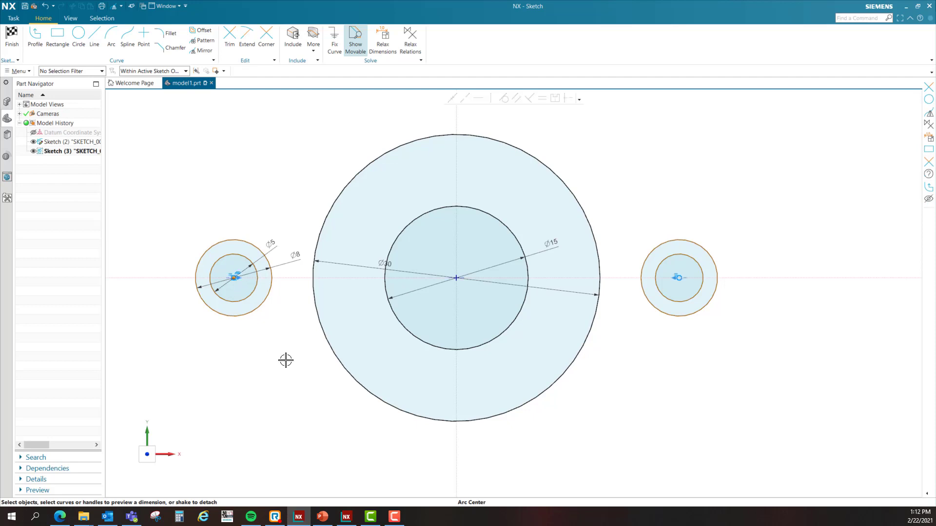
pyautogui.click(679, 278)
pyautogui.click(679, 277)
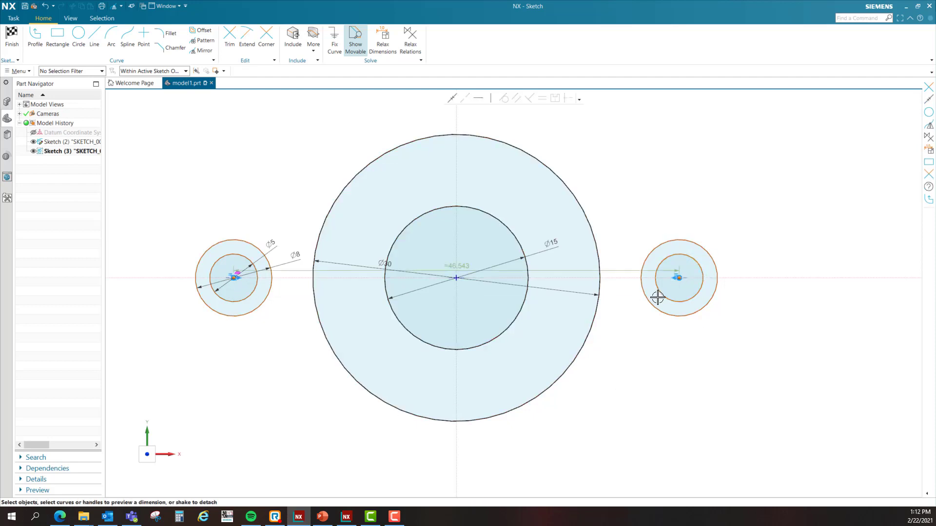
pyautogui.click(461, 269)
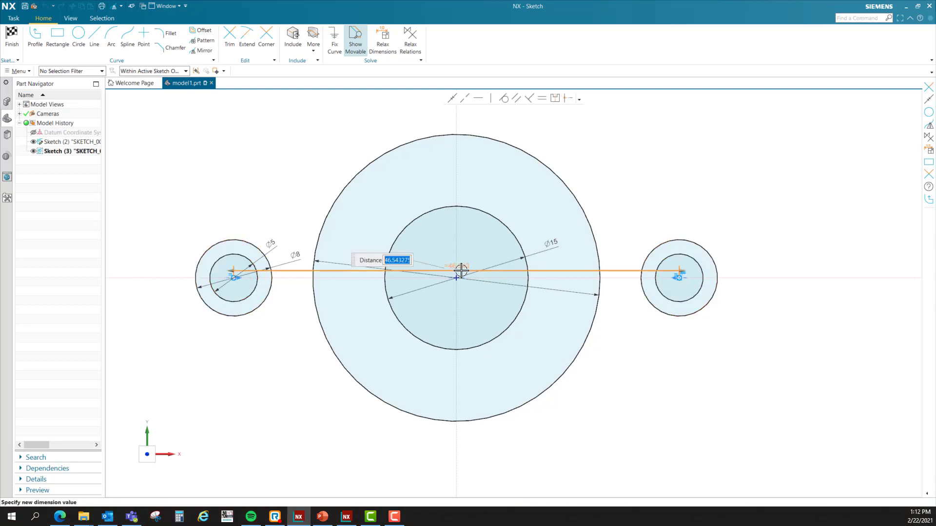
pyautogui.write('28')
pyautogui.press('Return')
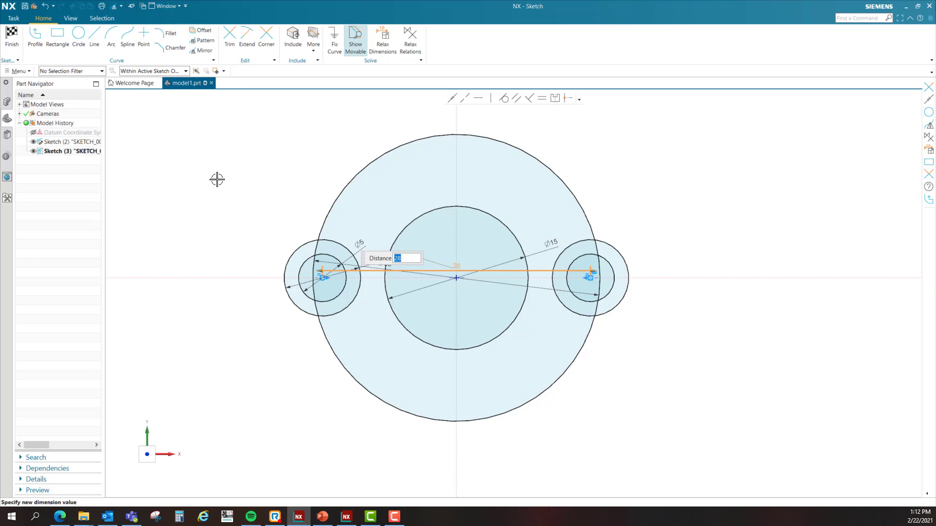
# Trim the overlapping arcs of the Ø30 circle and both Ø8 lug circles.
pyautogui.click(229, 37)
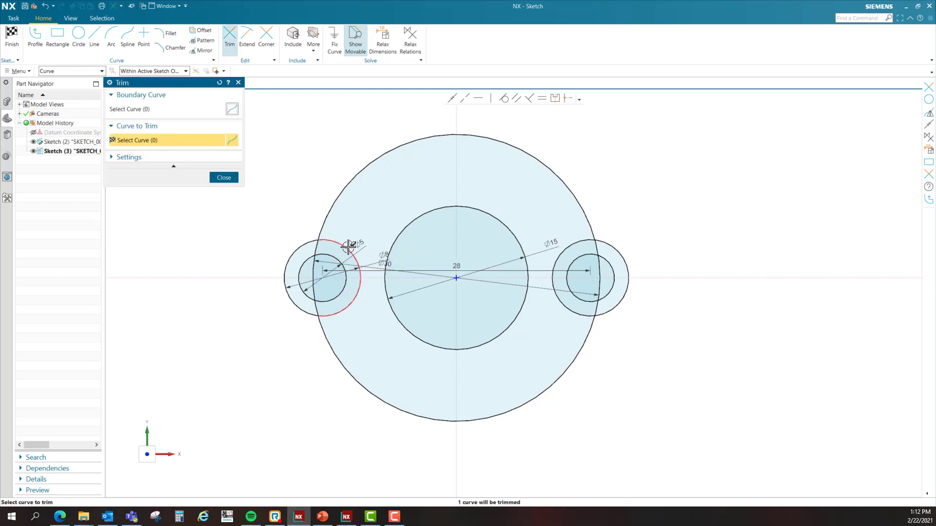
pyautogui.click(348, 247)
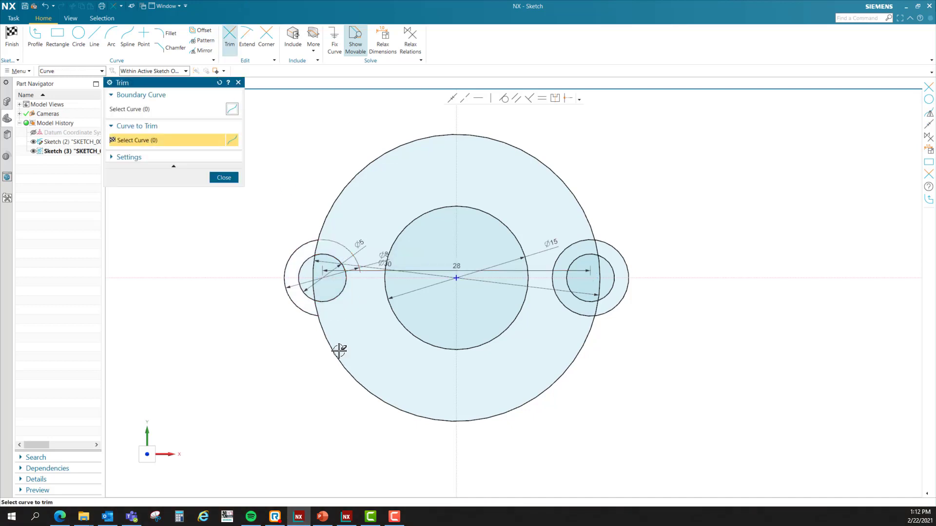
pyautogui.click(312, 308)
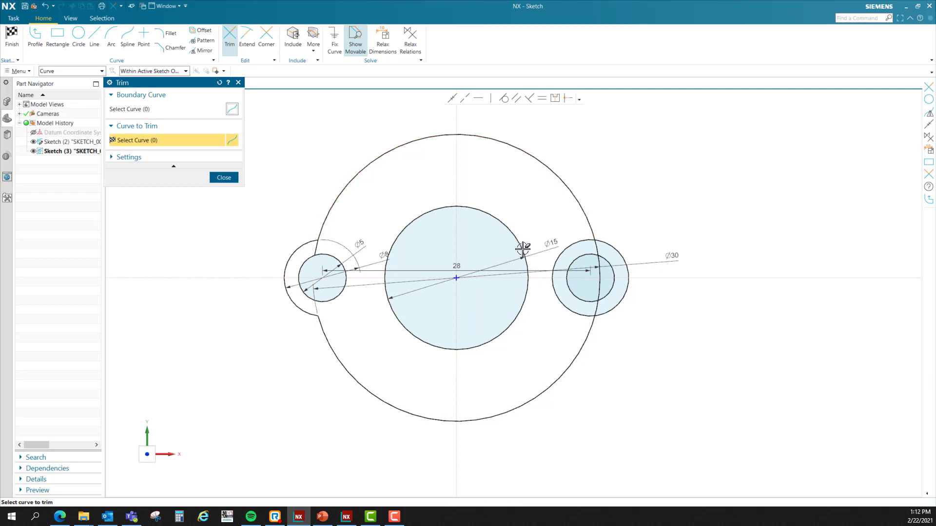
pyautogui.click(568, 249)
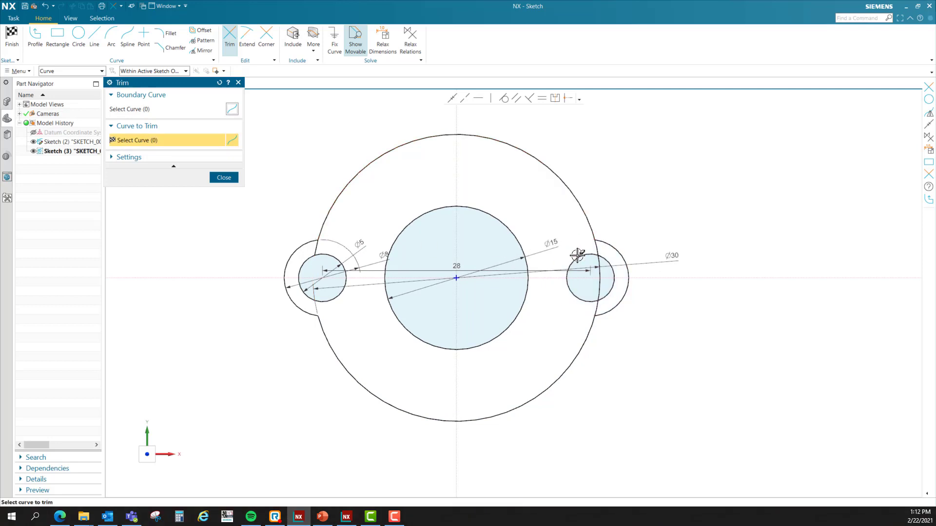
pyautogui.click(595, 260)
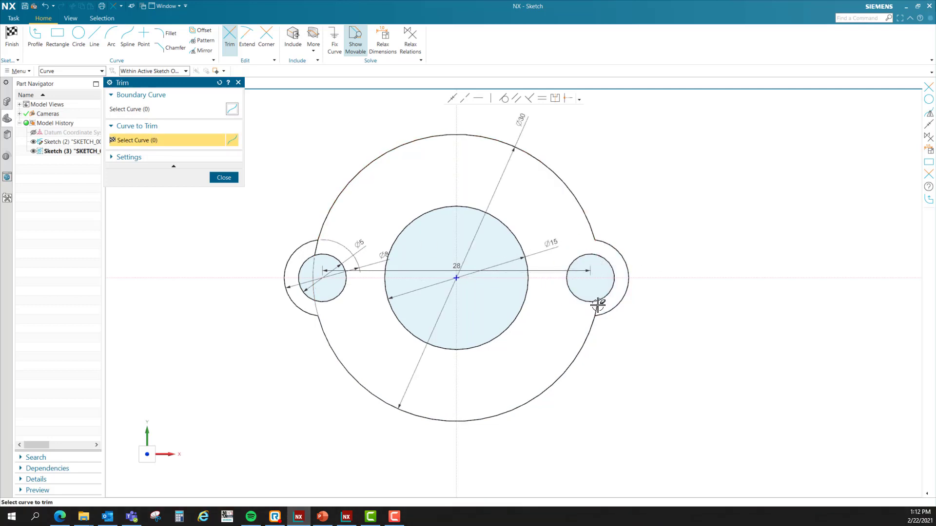
pyautogui.click(330, 255)
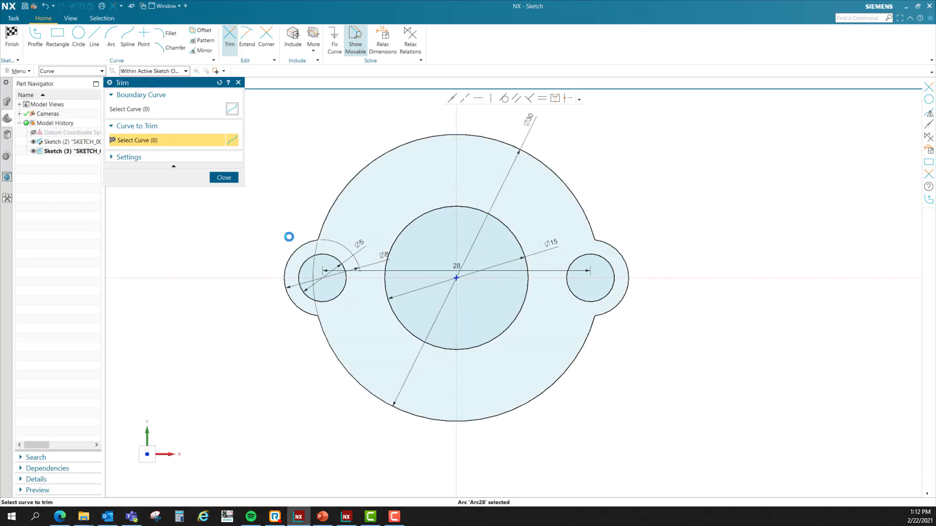
# Close the Trim dialog, leaving the lugged outline fully defined.
pyautogui.click(229, 178)
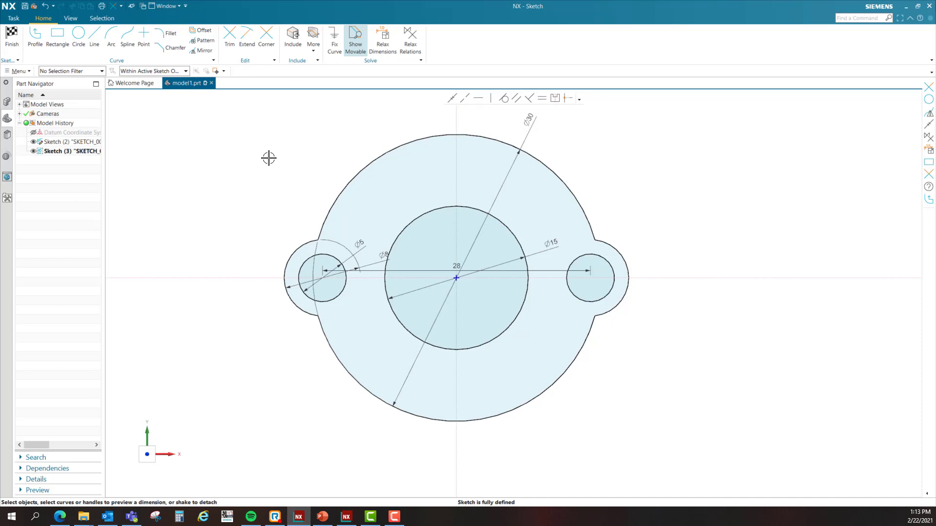
# Finish Sketch (3) and return to the Modeling environment.
pyautogui.click(9, 42)
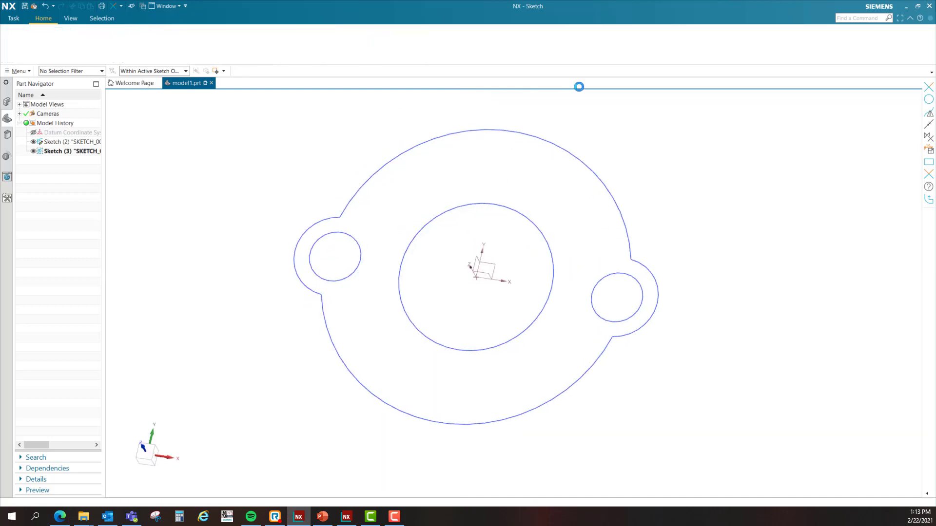